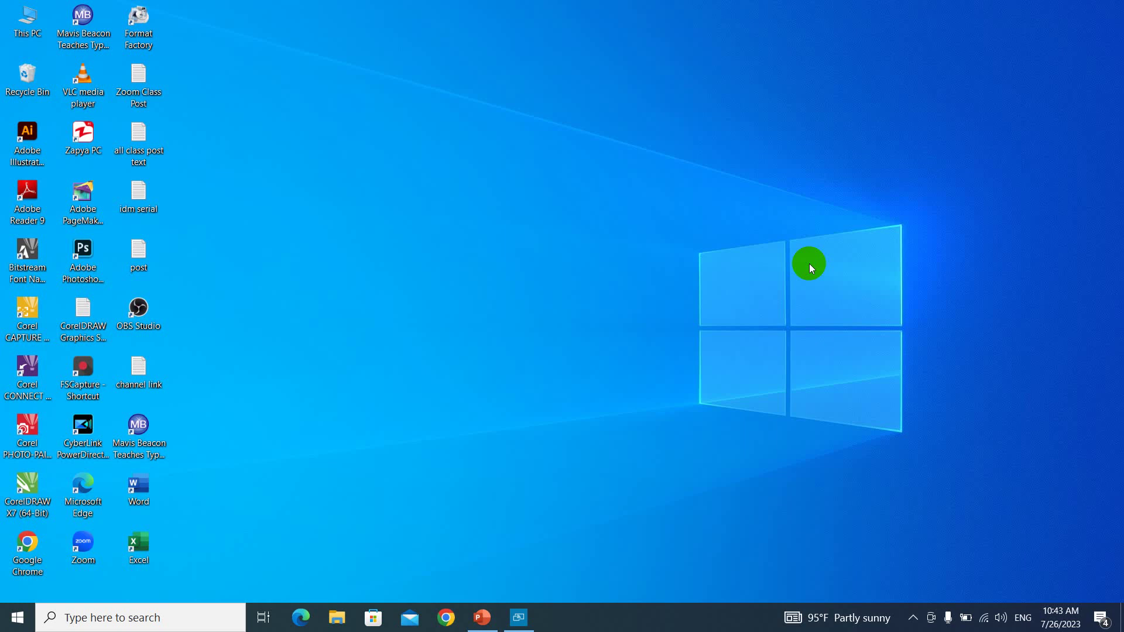
# Restore the E2P COMPUTER presentation window from the taskbar
pyautogui.click(482, 618)
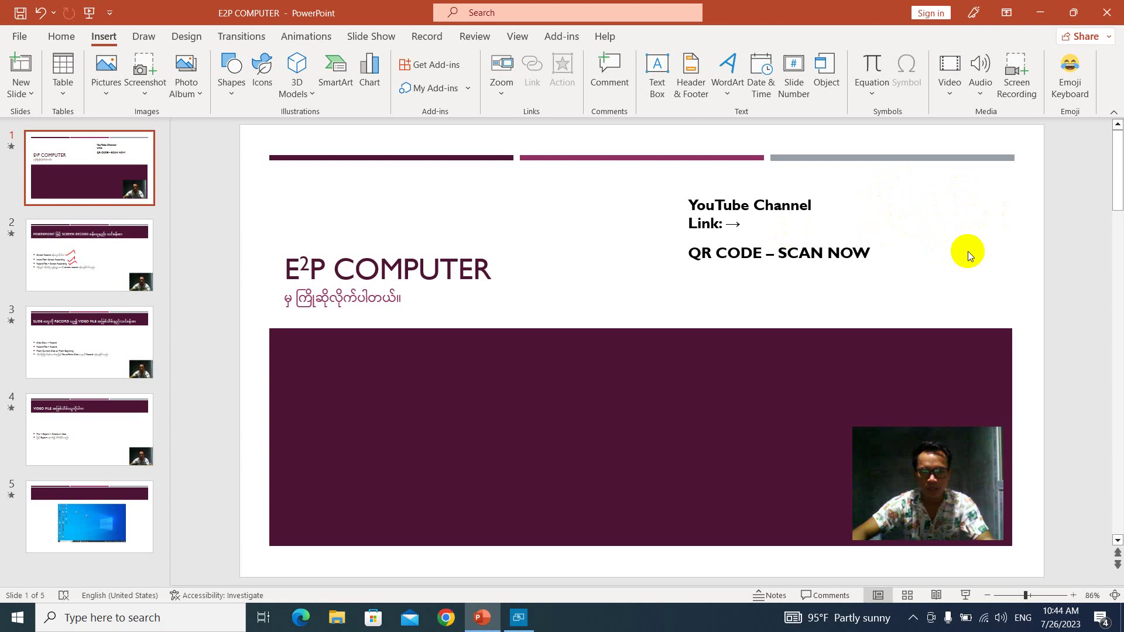
pyautogui.click(983, 618)
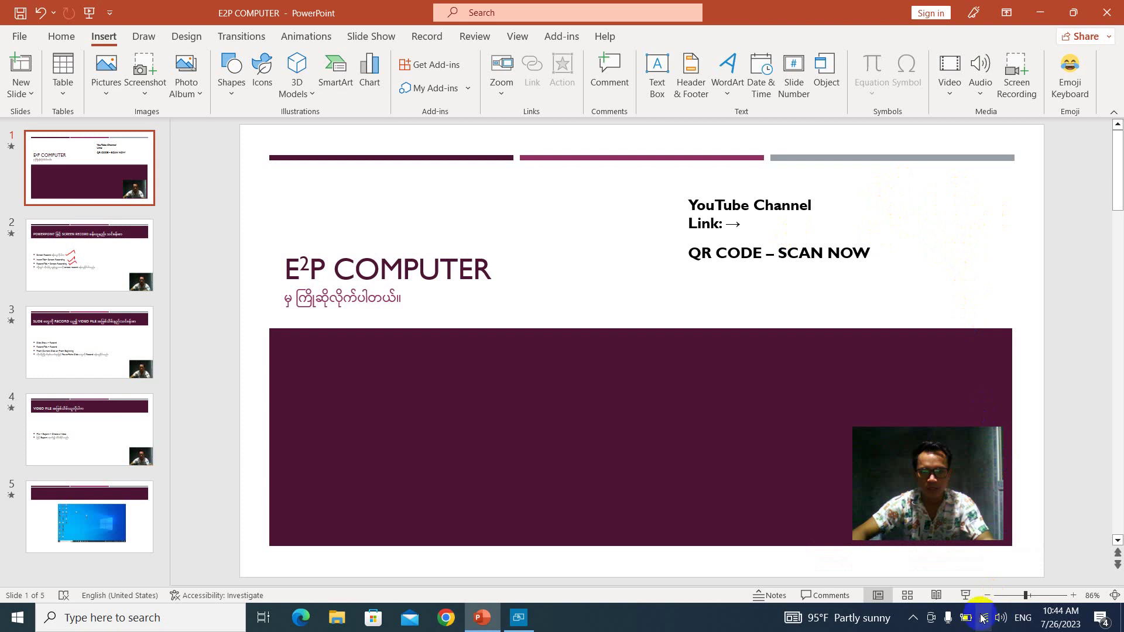
pyautogui.click(942, 372)
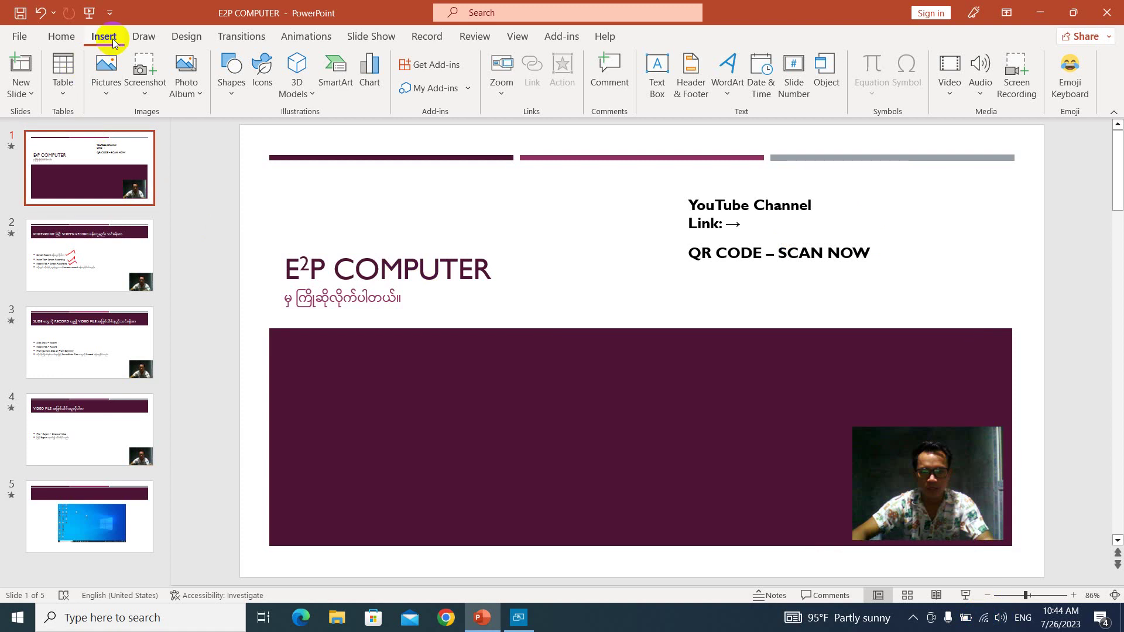
# Search the Office Add-ins store for 'qr' and choose QR4Office from the results
pyautogui.click(450, 73)
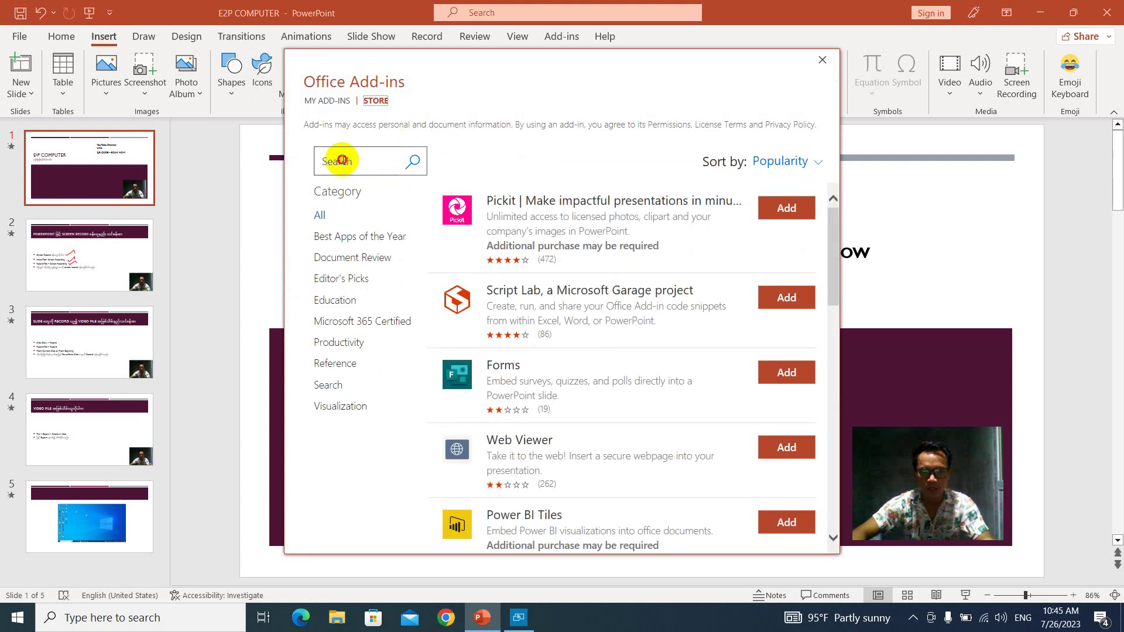
pyautogui.click(343, 160)
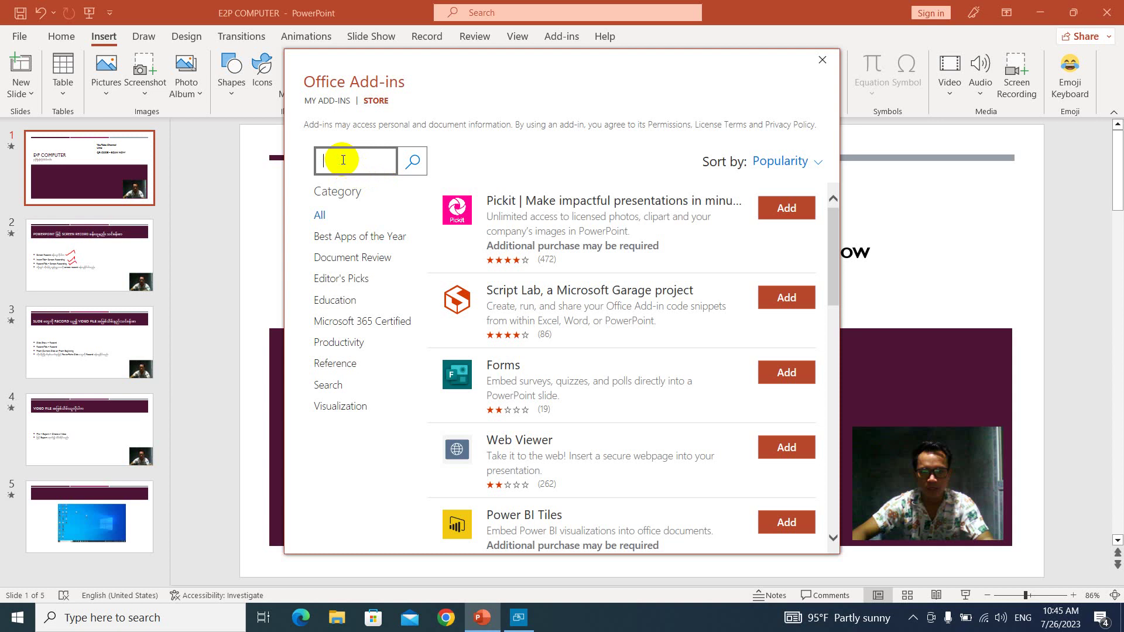
pyautogui.write('qr')
pyautogui.press('Return')
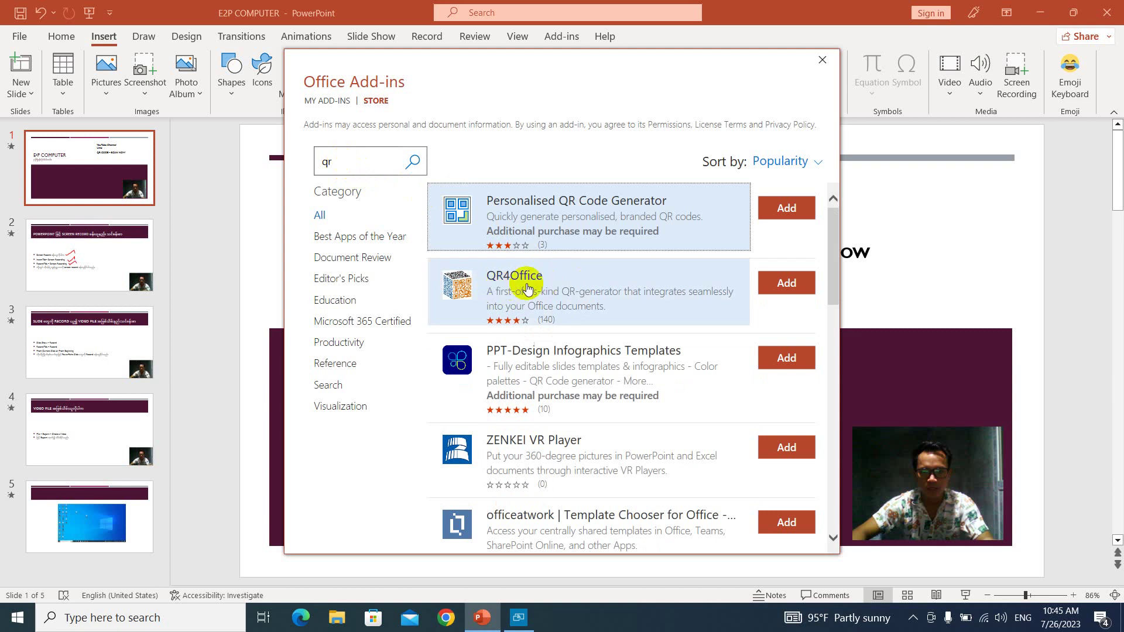
pyautogui.click(786, 284)
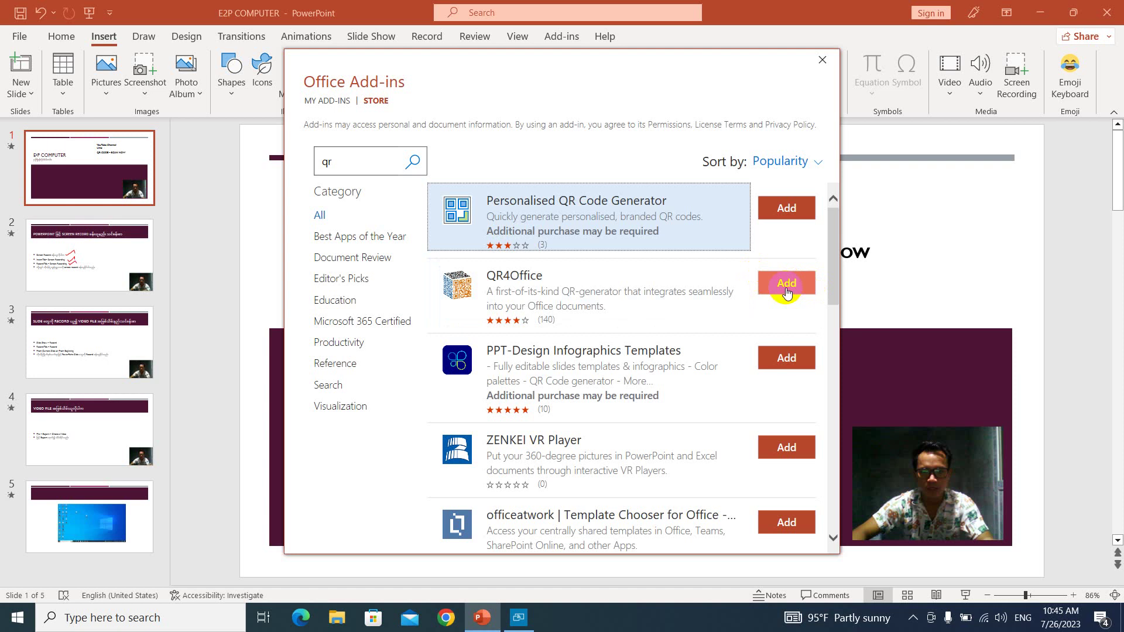
# Add QR4Office to PowerPoint and accept its license terms with Continue
pyautogui.click(791, 288)
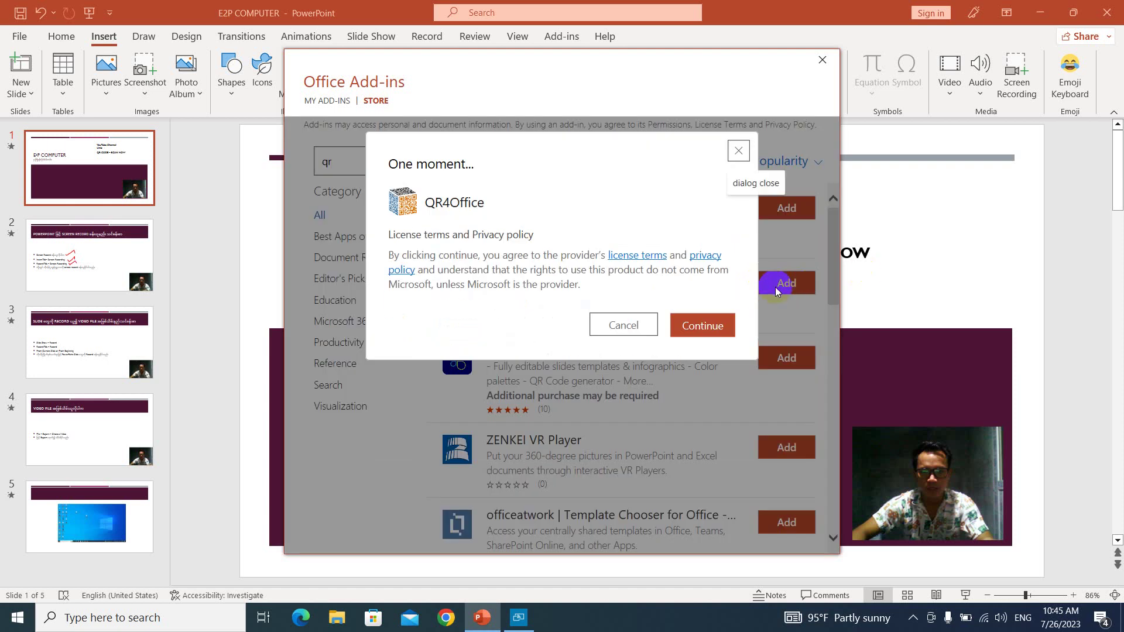
pyautogui.click(707, 329)
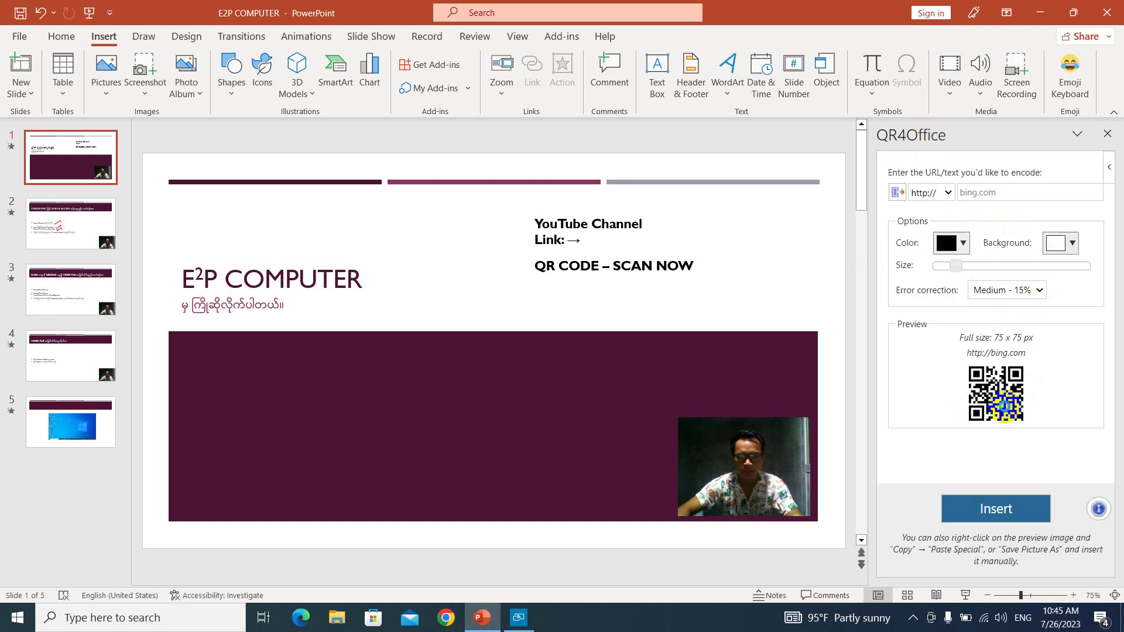
# Set QR4Office's link type to custom, select the URL field, and minimize PowerPoint
pyautogui.click(949, 194)
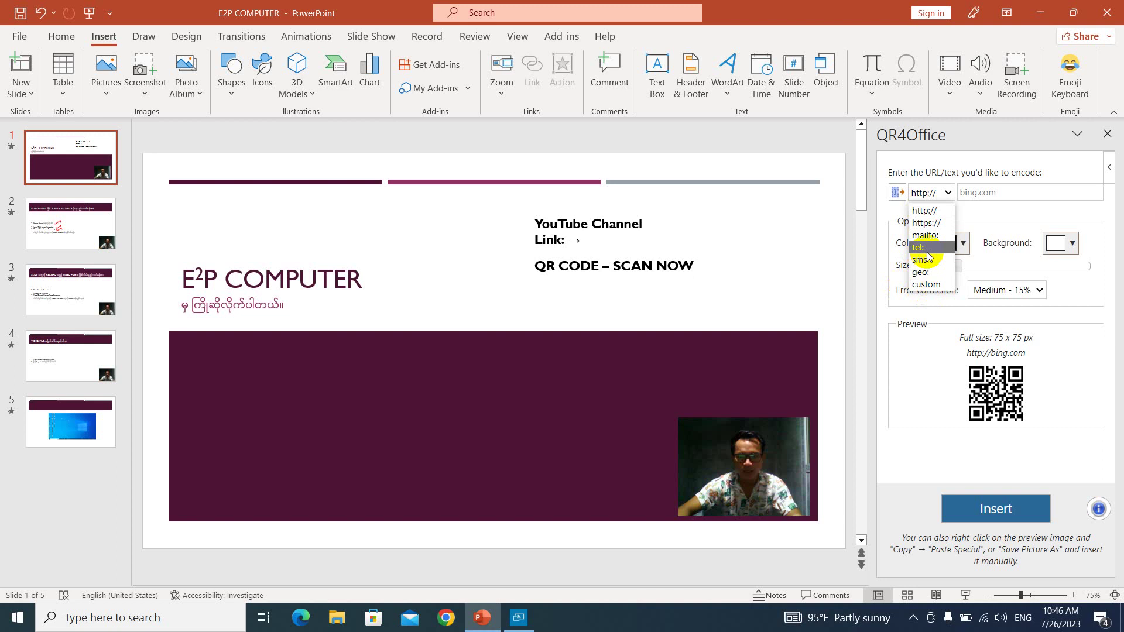
pyautogui.click(922, 285)
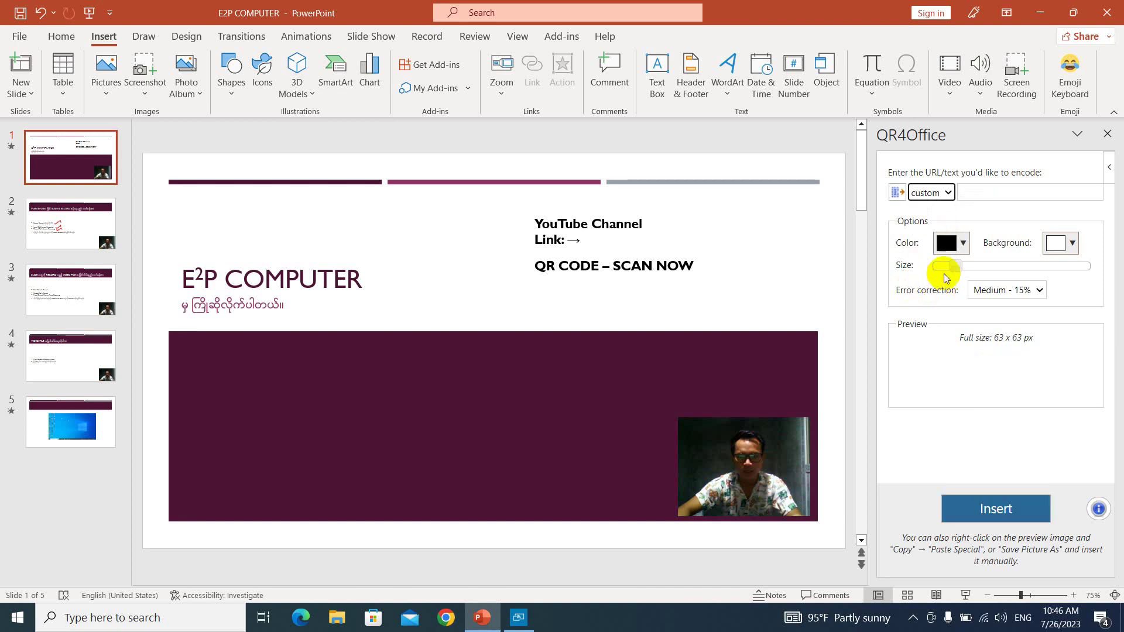
pyautogui.click(972, 189)
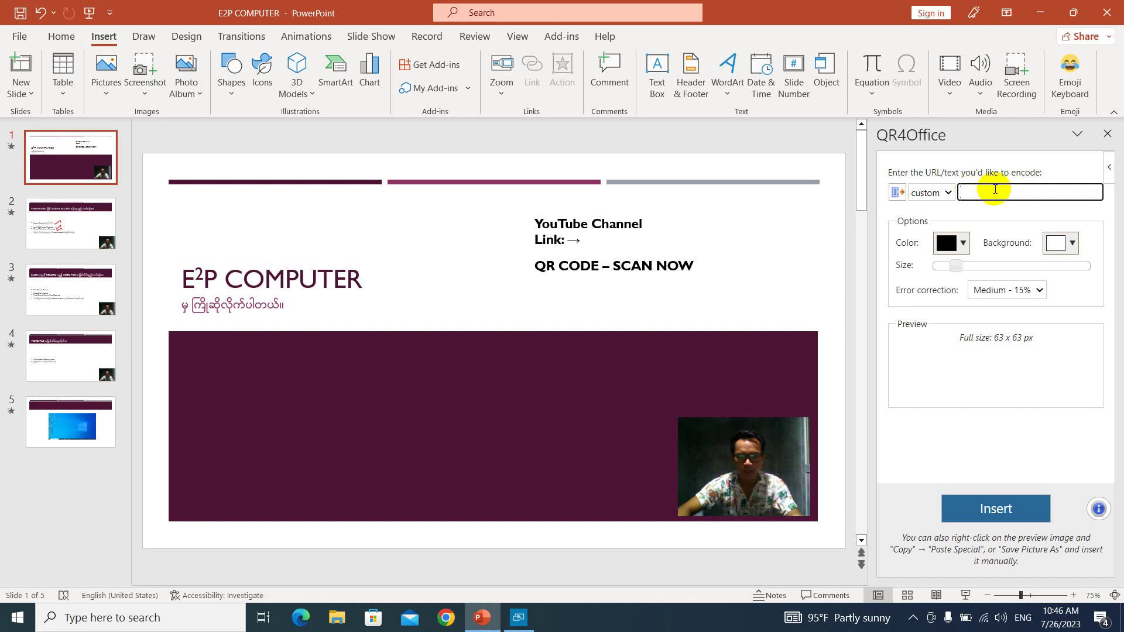
pyautogui.click(1040, 11)
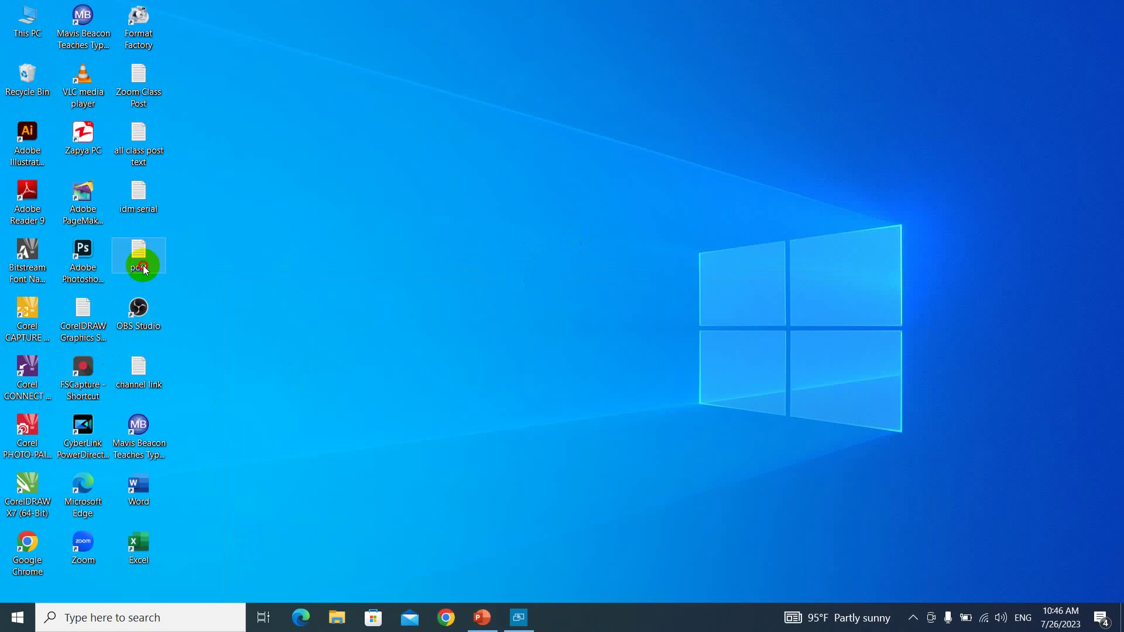
pyautogui.doubleClick(140, 261)
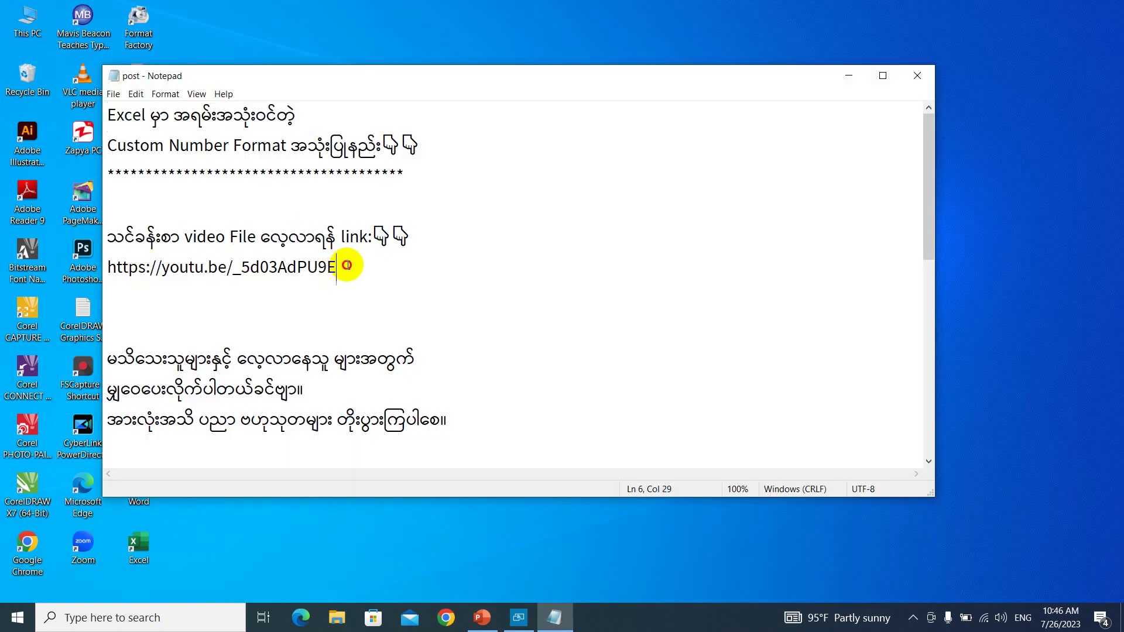
pyautogui.moveTo(339, 271); pyautogui.dragTo(107, 268)
pyautogui.hotkey('ctrl', 'c')
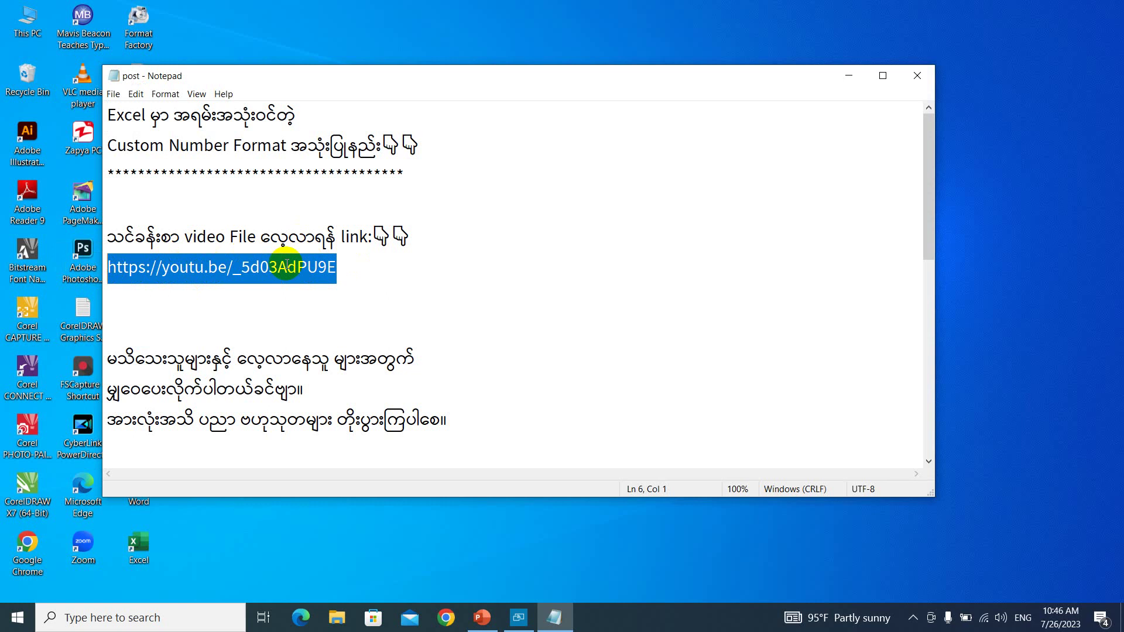
pyautogui.click(482, 618)
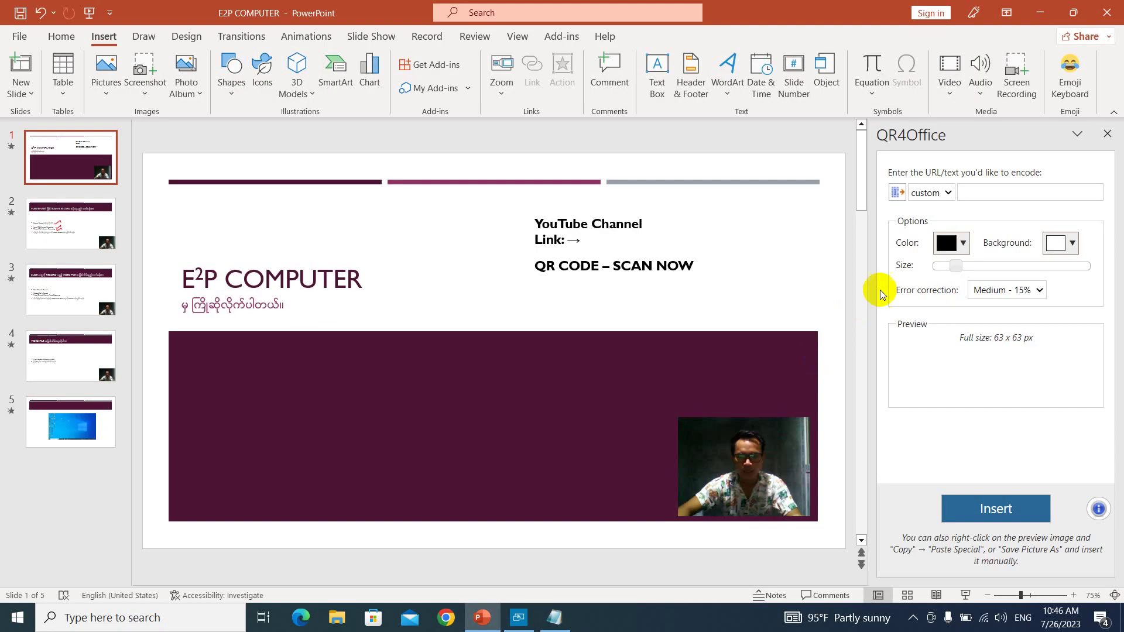
pyautogui.click(975, 193)
pyautogui.hotkey('ctrl', 'v')
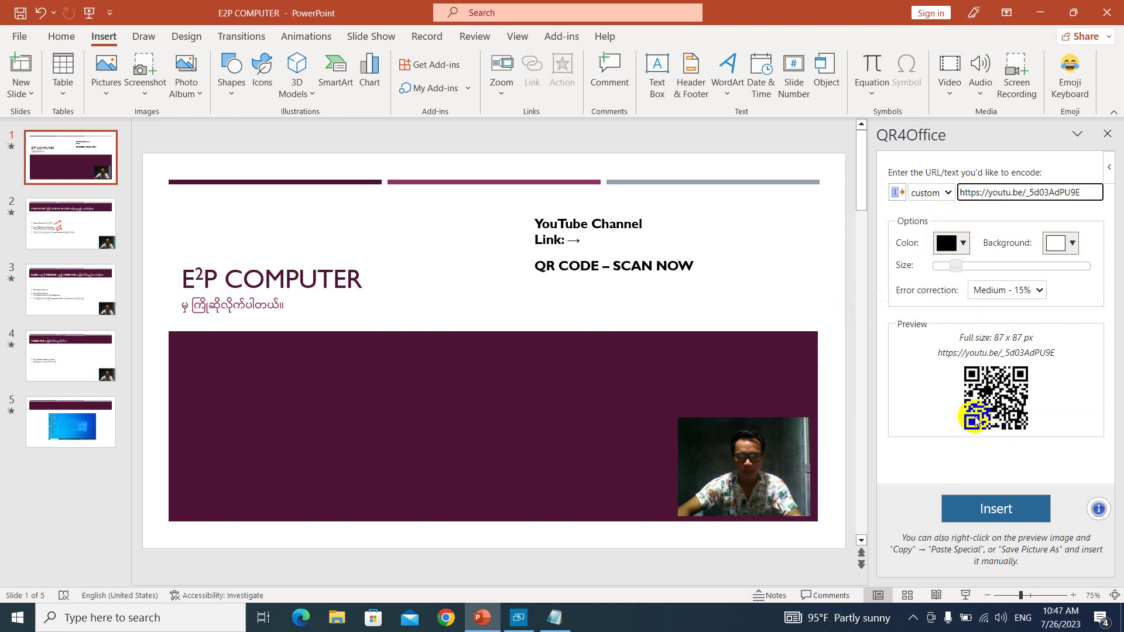
pyautogui.rightClick(1001, 391)
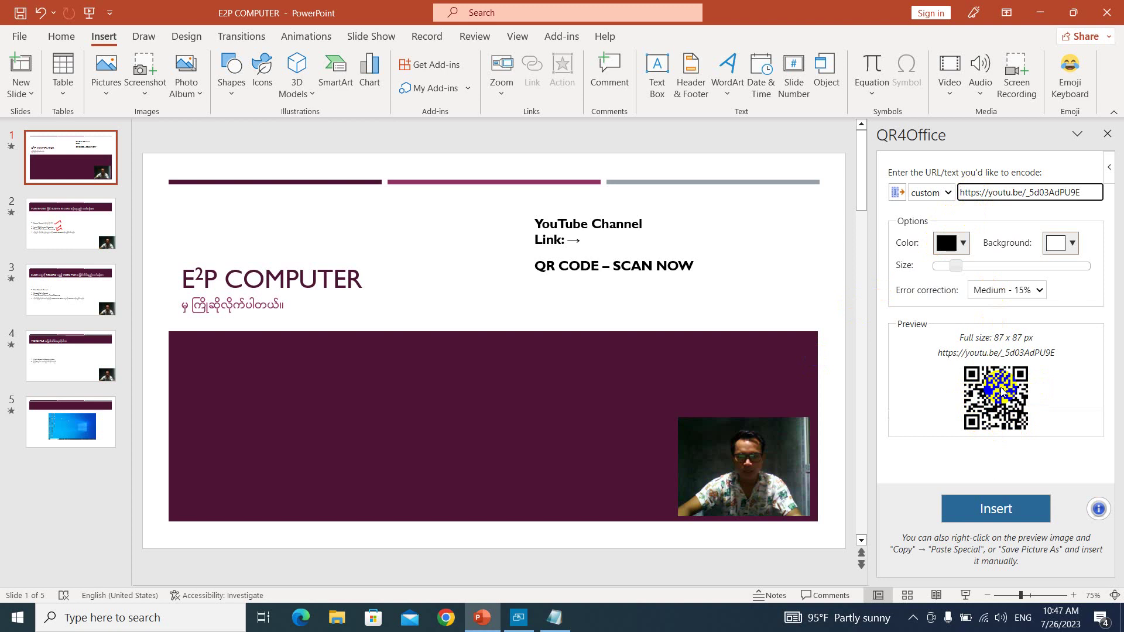
pyautogui.click(963, 244)
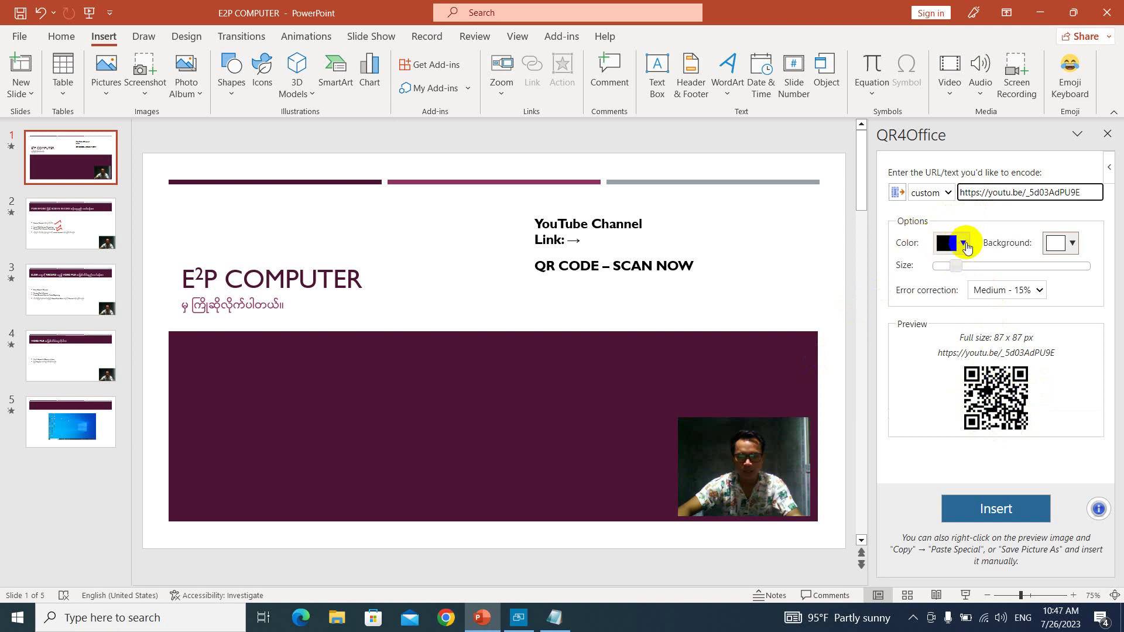
# Set the QR code colour, trying red before settling on dark maroon
pyautogui.click(963, 244)
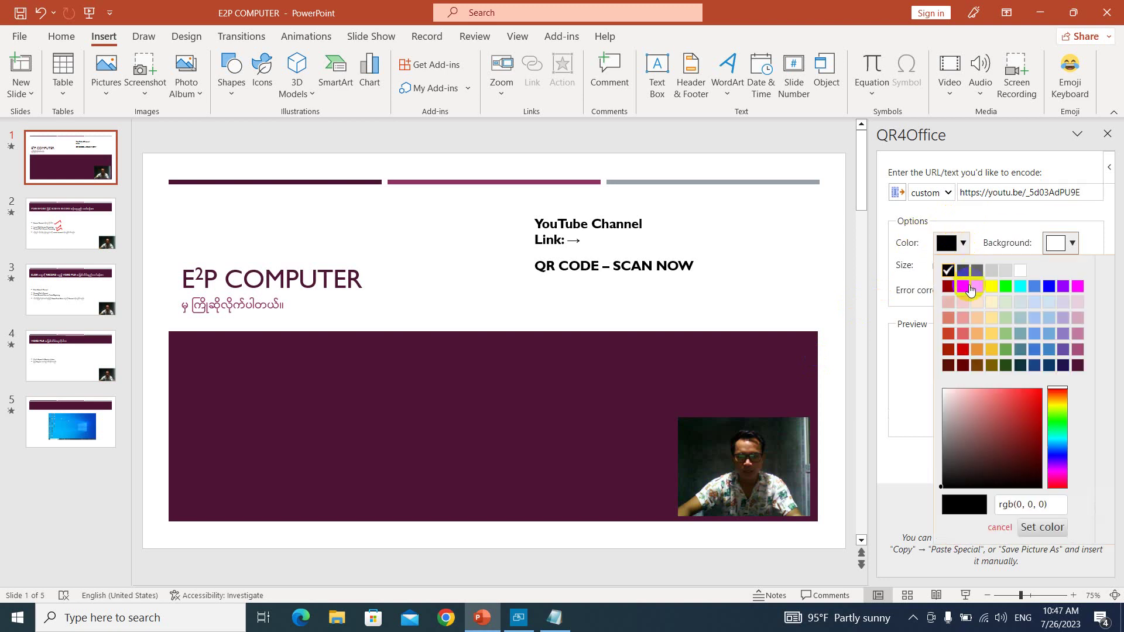
pyautogui.click(963, 286)
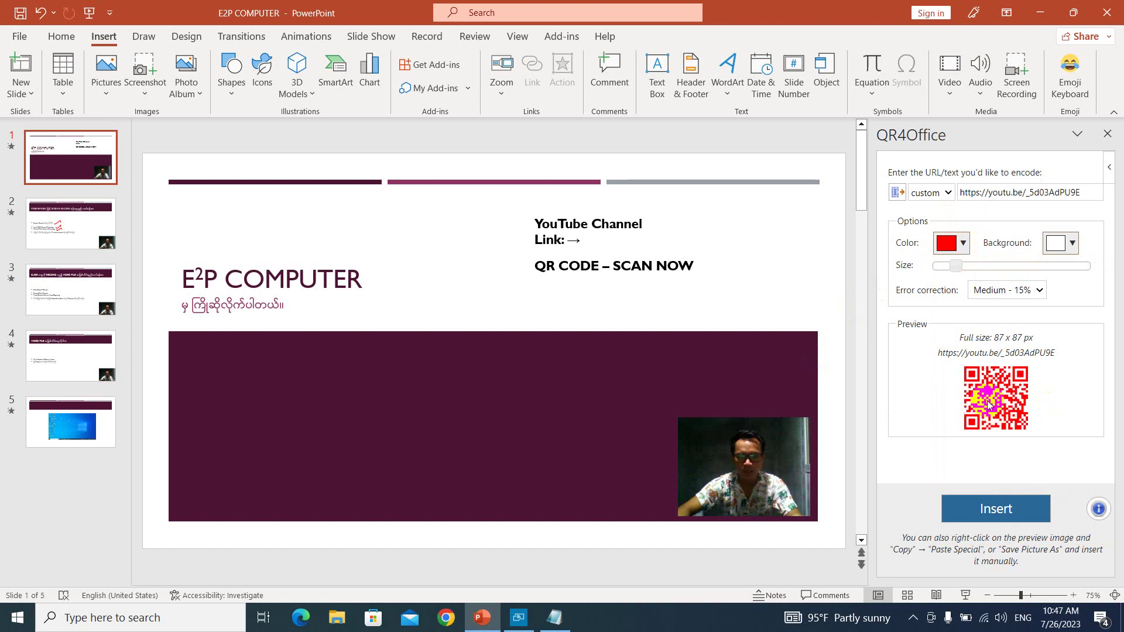
pyautogui.click(964, 245)
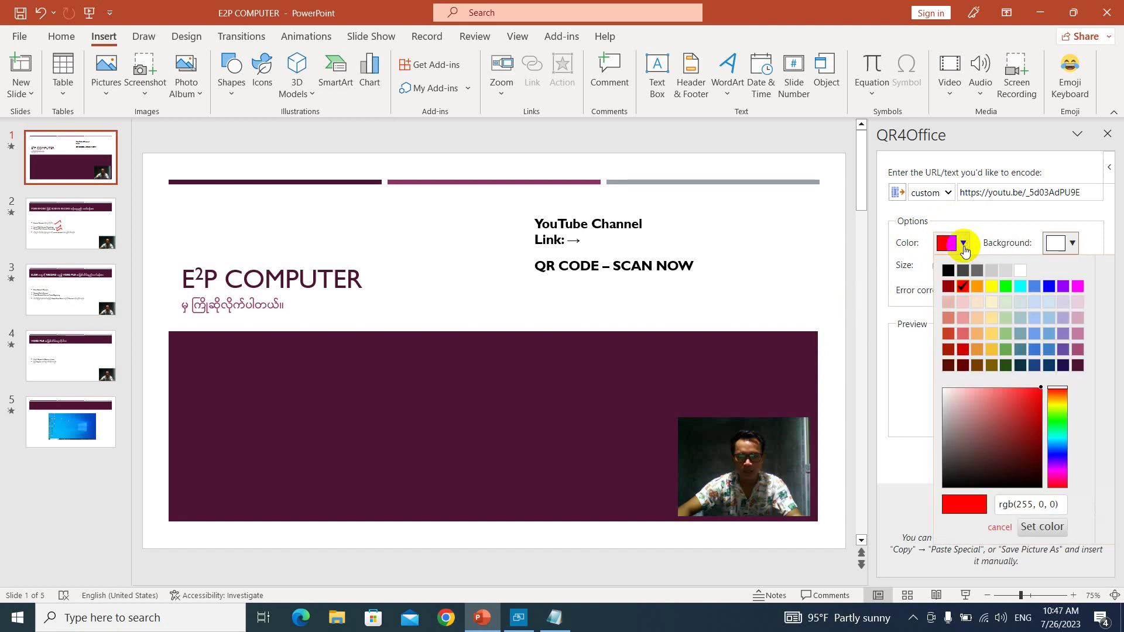
pyautogui.click(1079, 365)
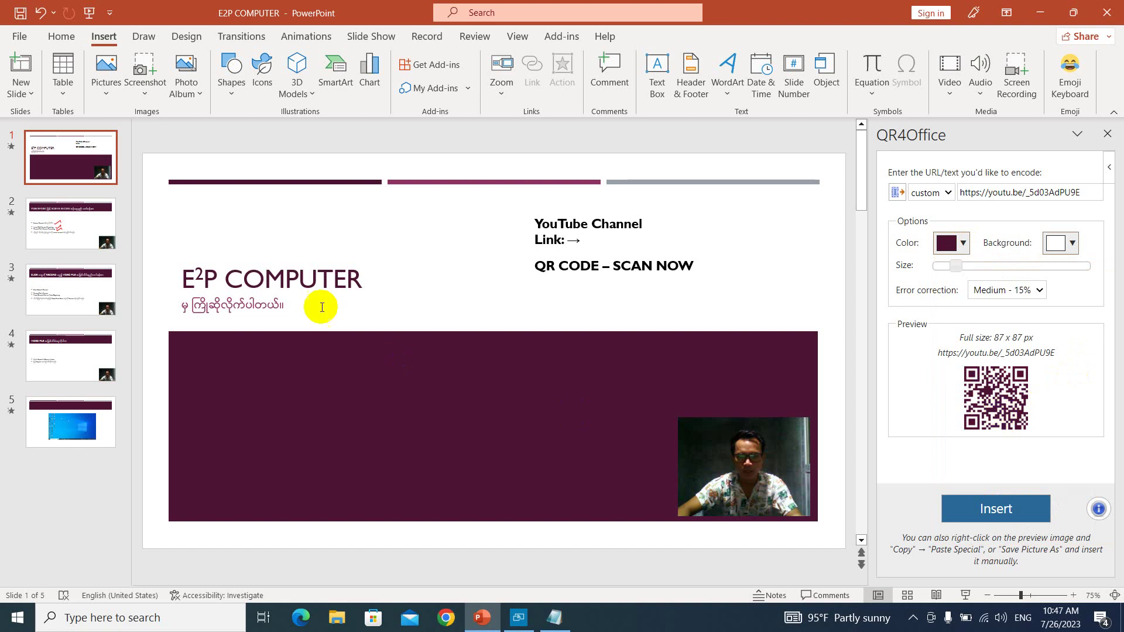
pyautogui.click(756, 389)
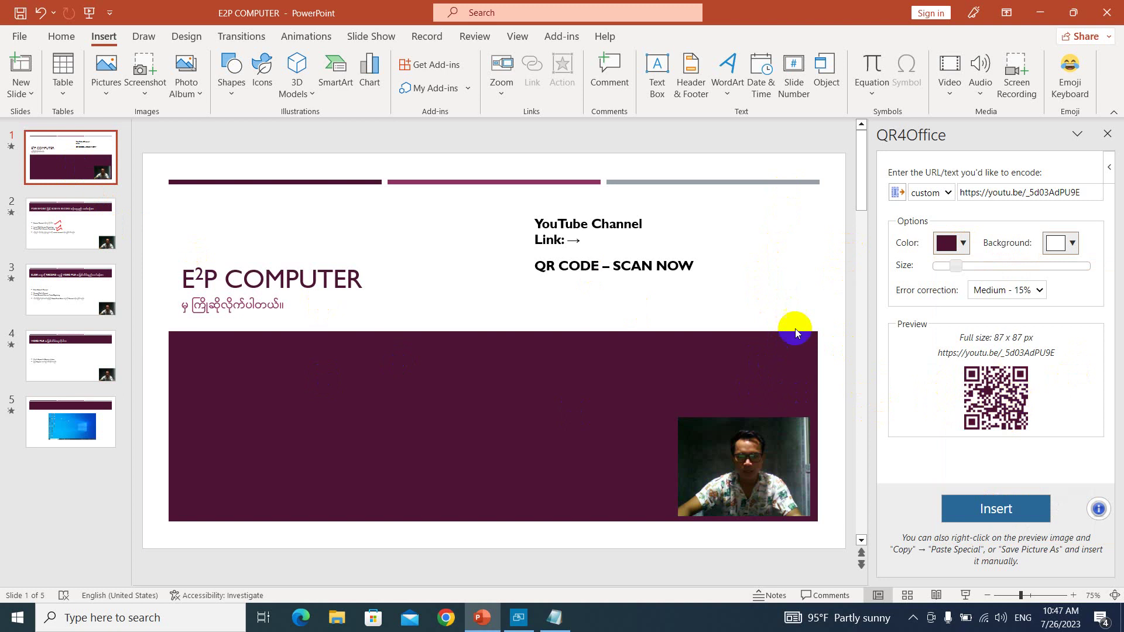
pyautogui.click(995, 399)
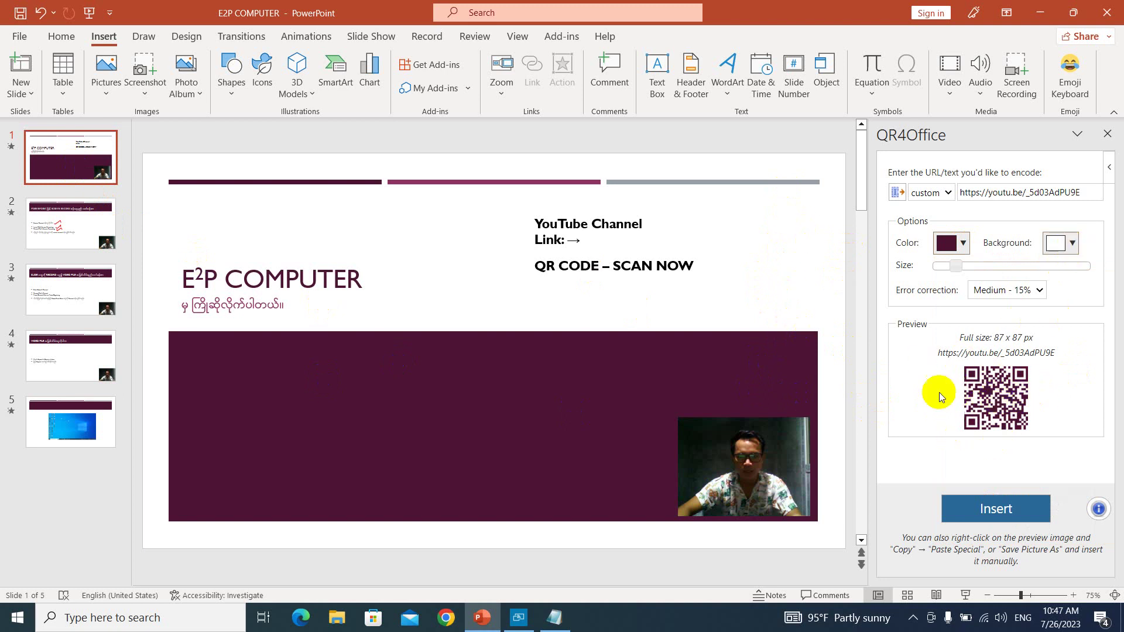
# Try a dark navy background for the QR code, then set it back to white
pyautogui.click(1072, 245)
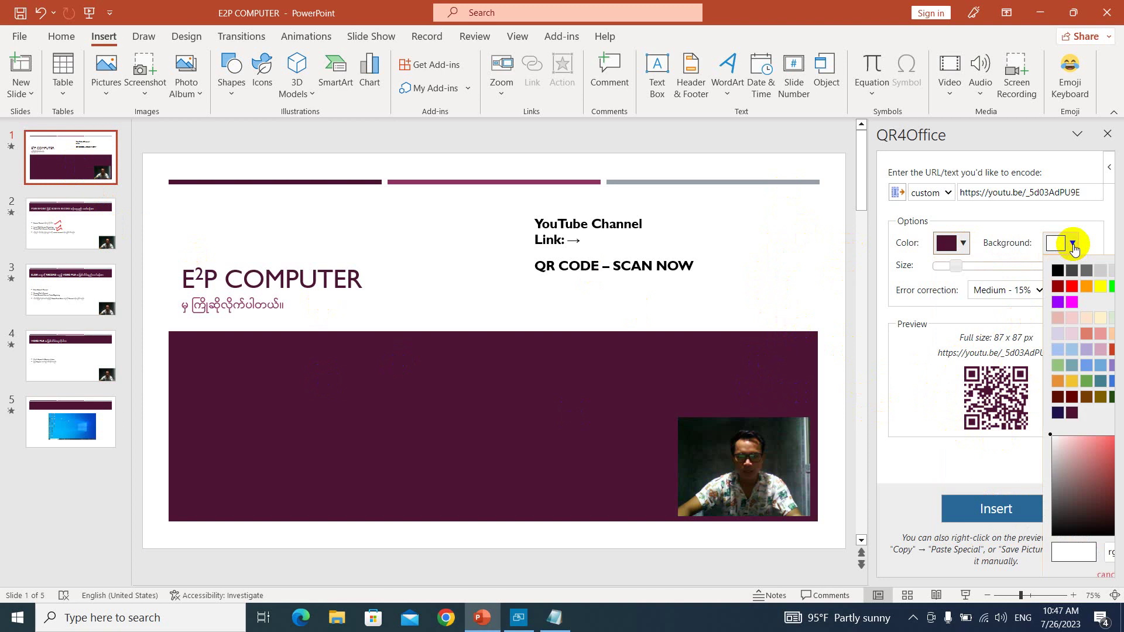
pyautogui.click(1058, 413)
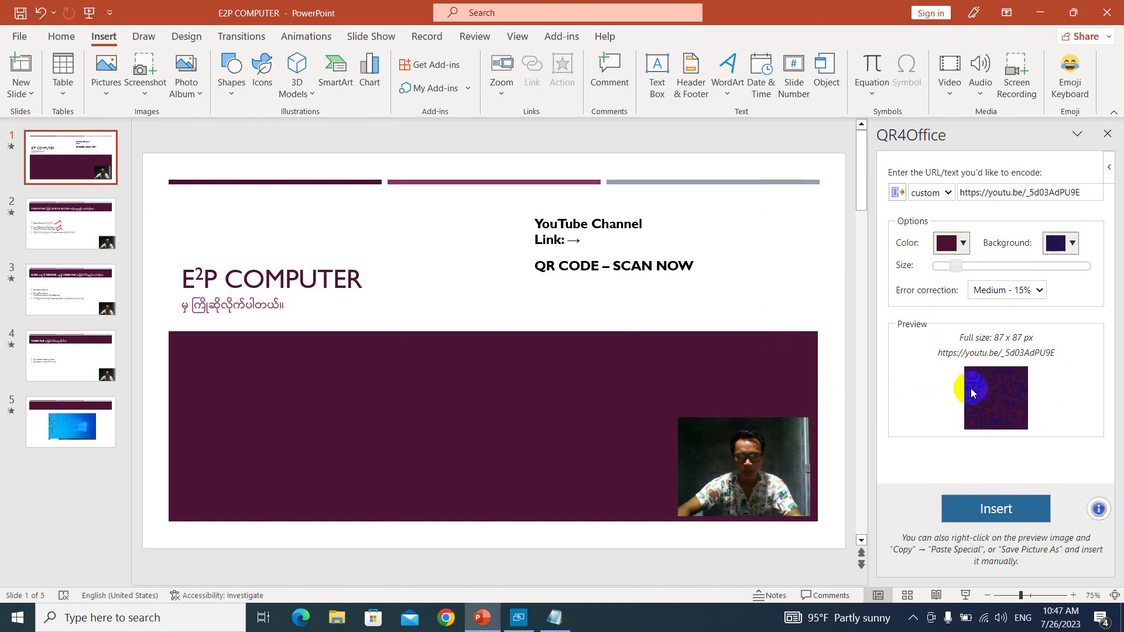
pyautogui.click(1074, 245)
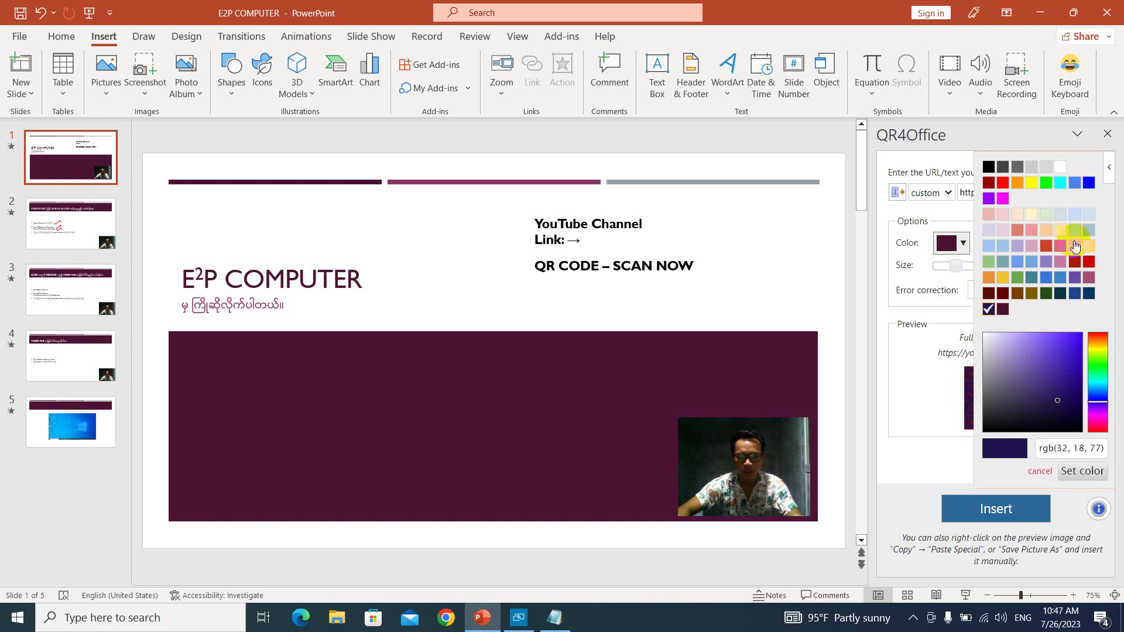
pyautogui.click(1057, 170)
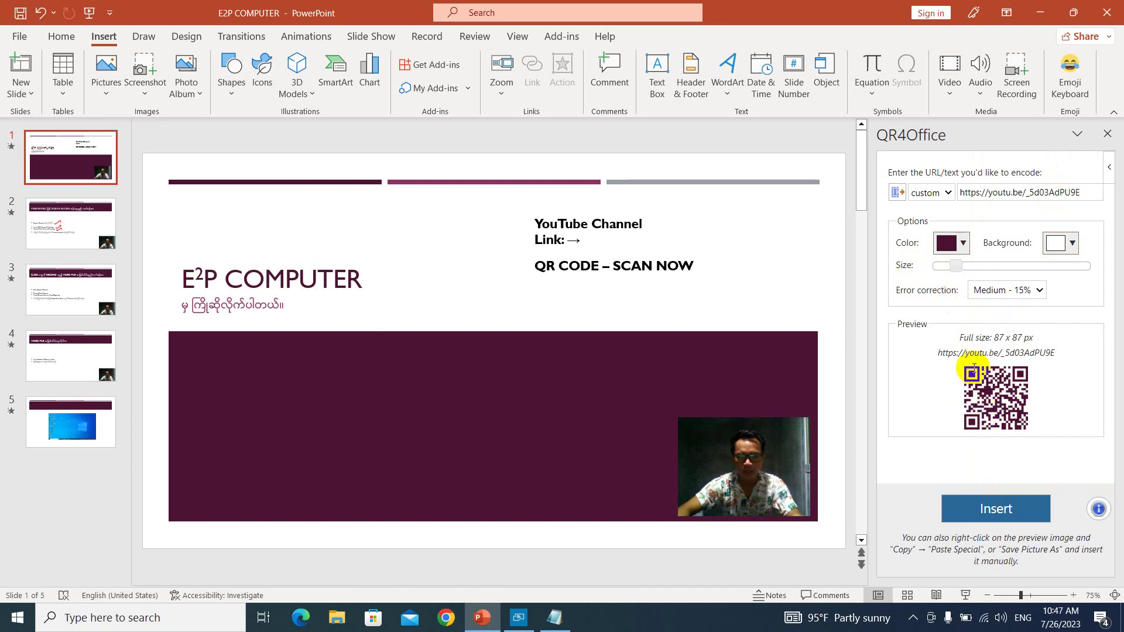
pyautogui.moveTo(935, 267); pyautogui.dragTo(975, 269)
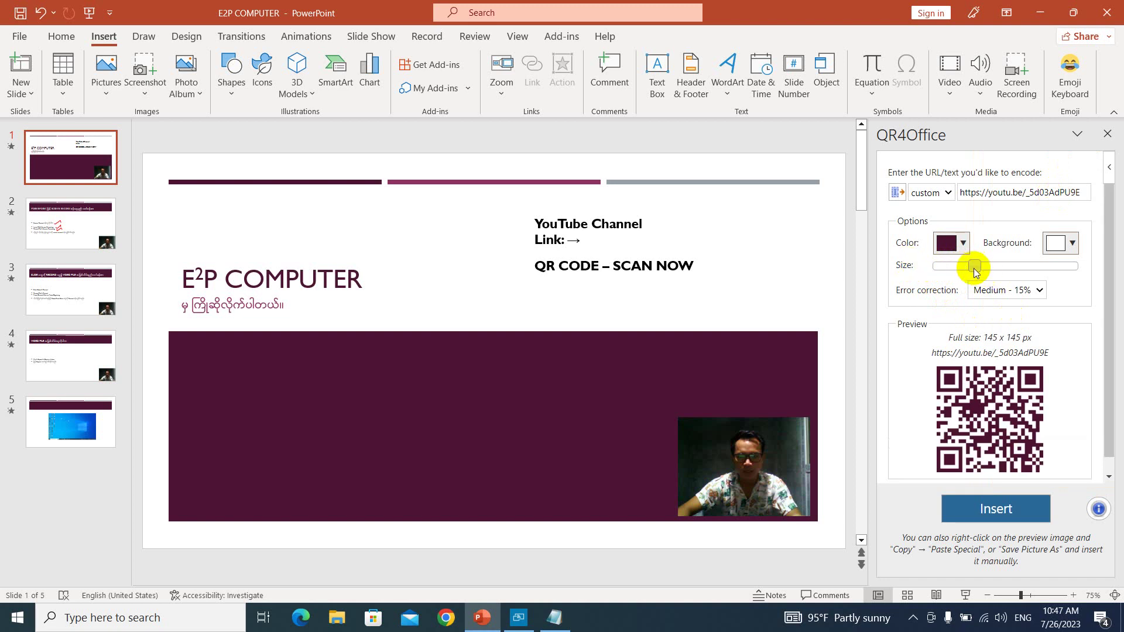
pyautogui.moveTo(975, 270); pyautogui.dragTo(965, 268)
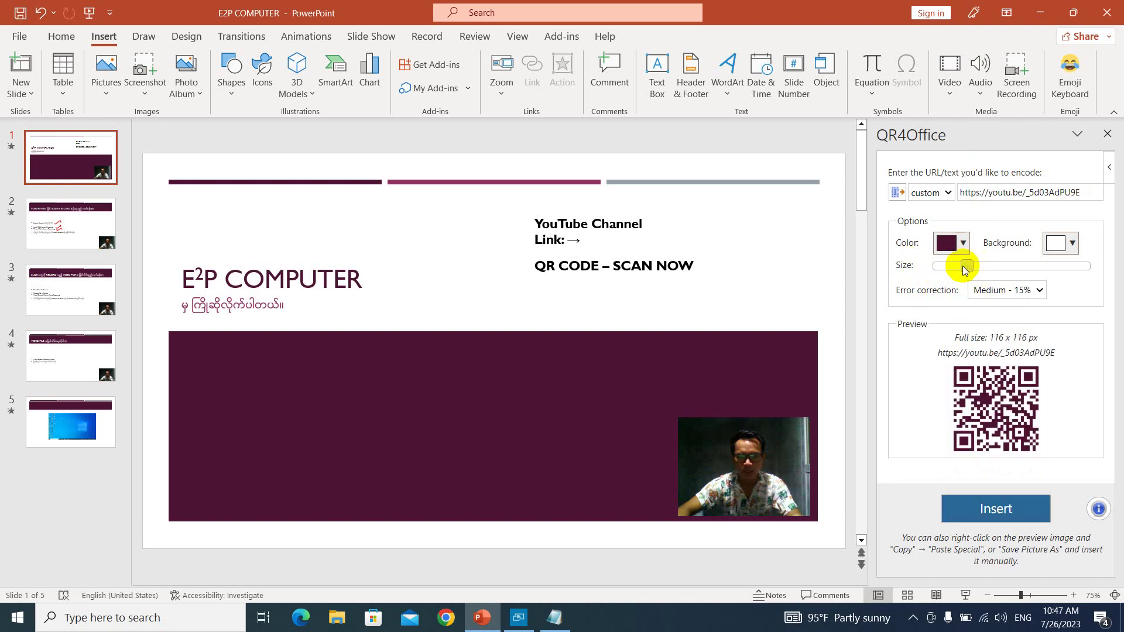
pyautogui.click(1039, 291)
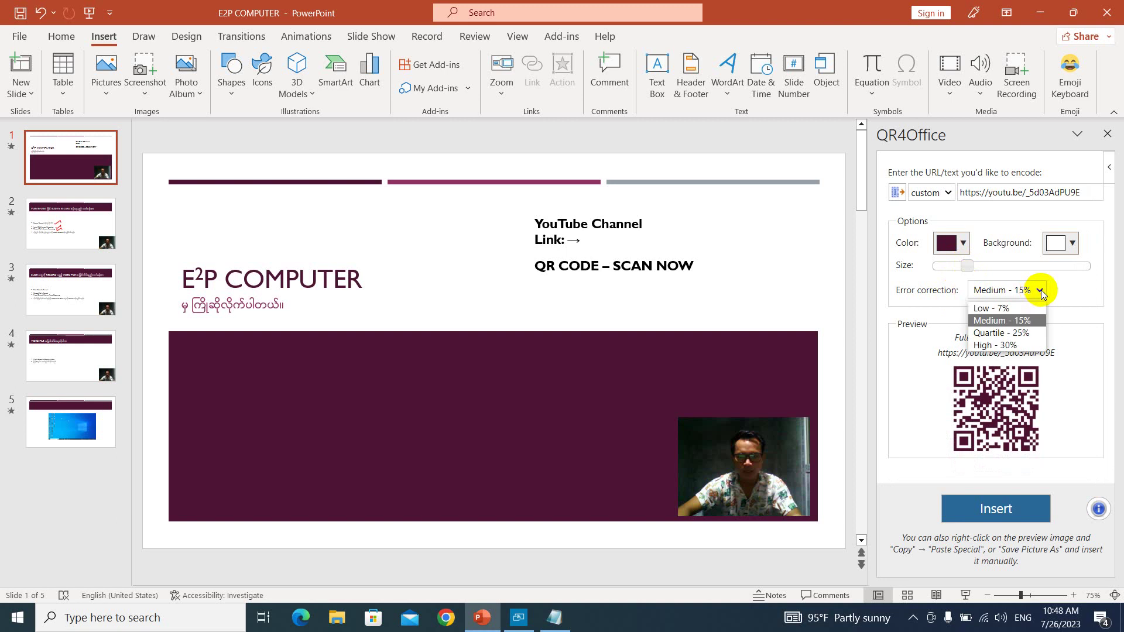
pyautogui.click(1022, 318)
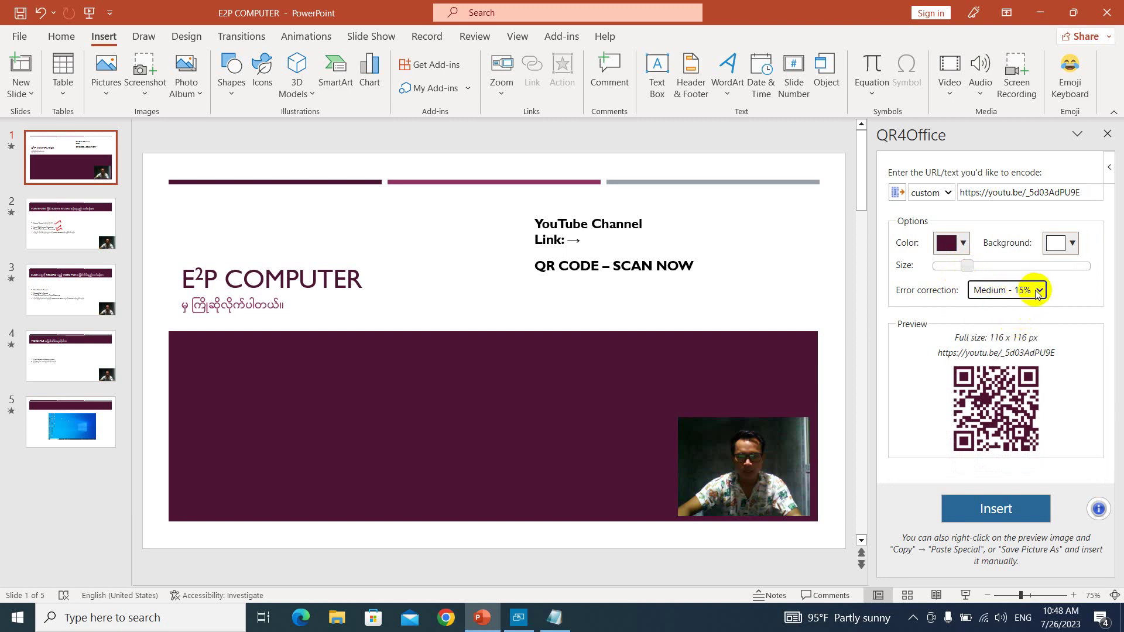
pyautogui.click(956, 267)
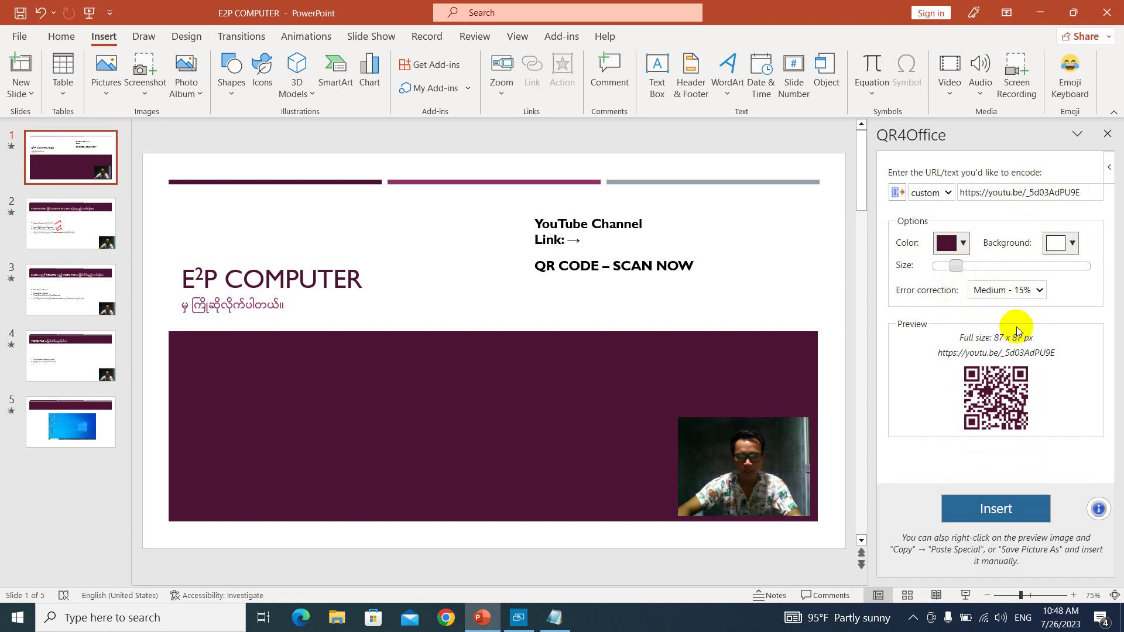
# Insert the QR code and place it, enlarged, beside the 'YouTube Channel Link' text
pyautogui.click(1002, 511)
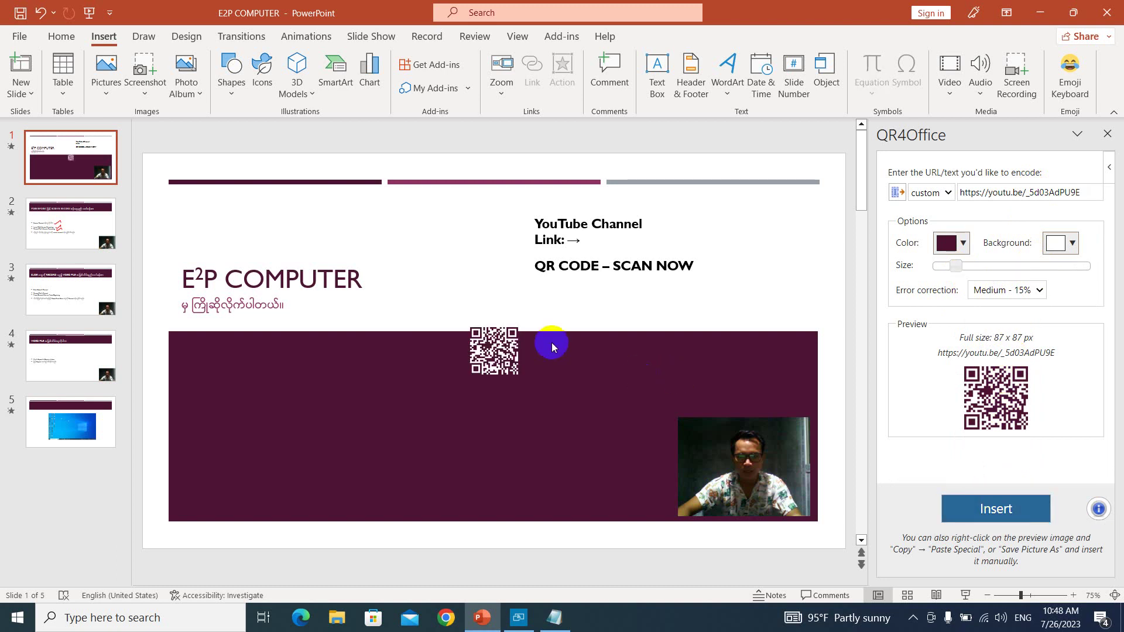
pyautogui.moveTo(490, 344); pyautogui.dragTo(481, 277)
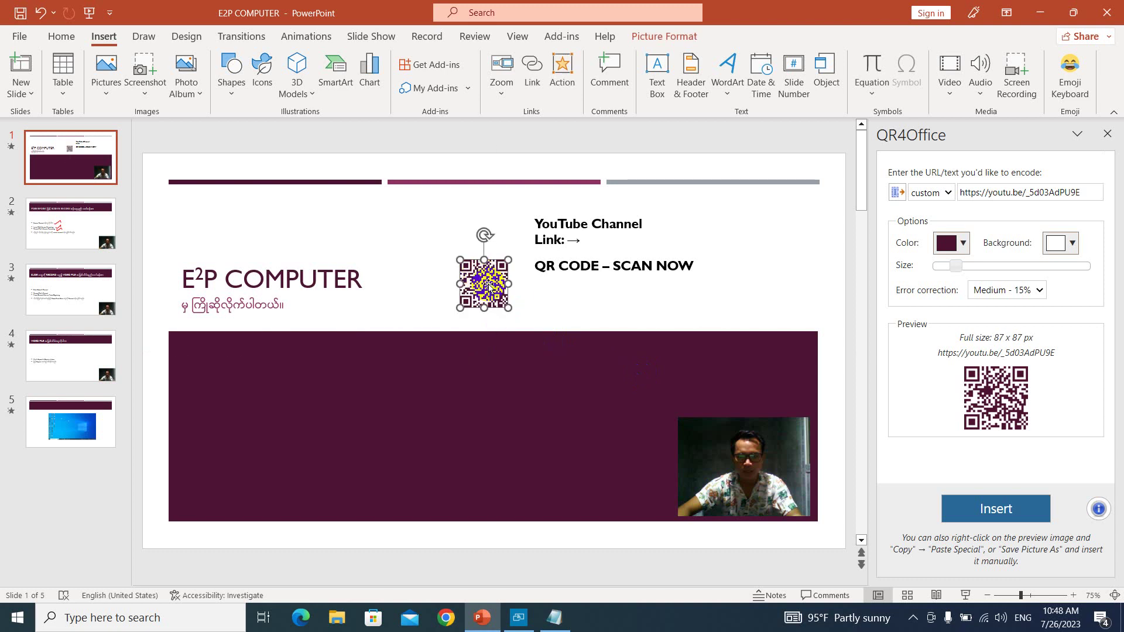
pyautogui.moveTo(489, 285); pyautogui.dragTo(499, 243)
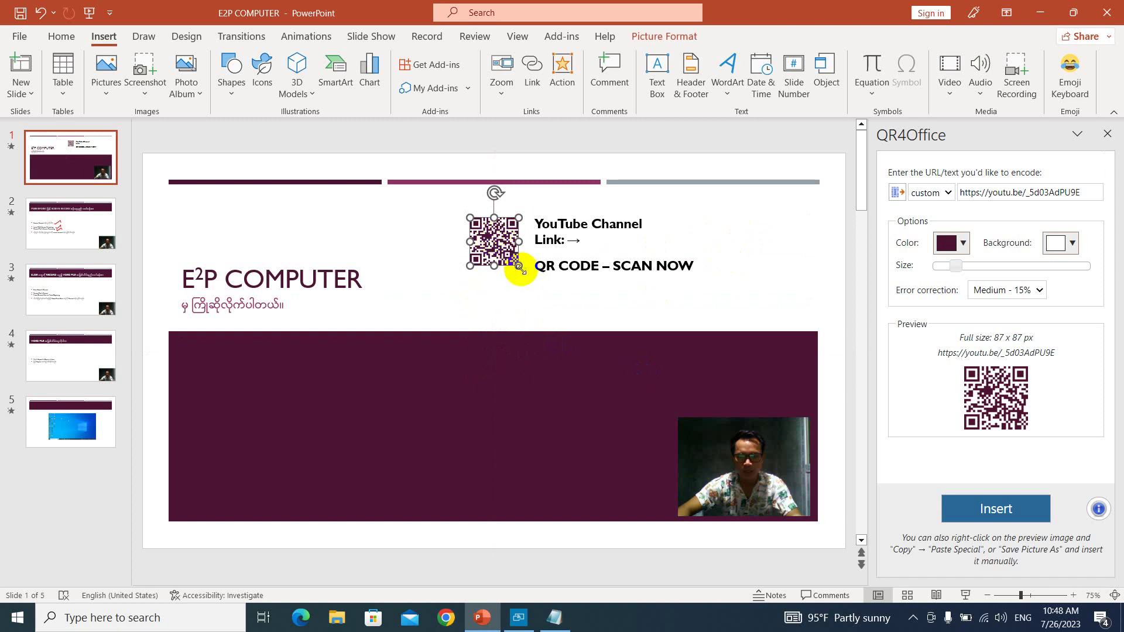
pyautogui.moveTo(520, 266)
pyautogui.mouseDown()
pyautogui.moveTo(531, 279)
pyautogui.moveTo(499, 253)
pyautogui.mouseUp()
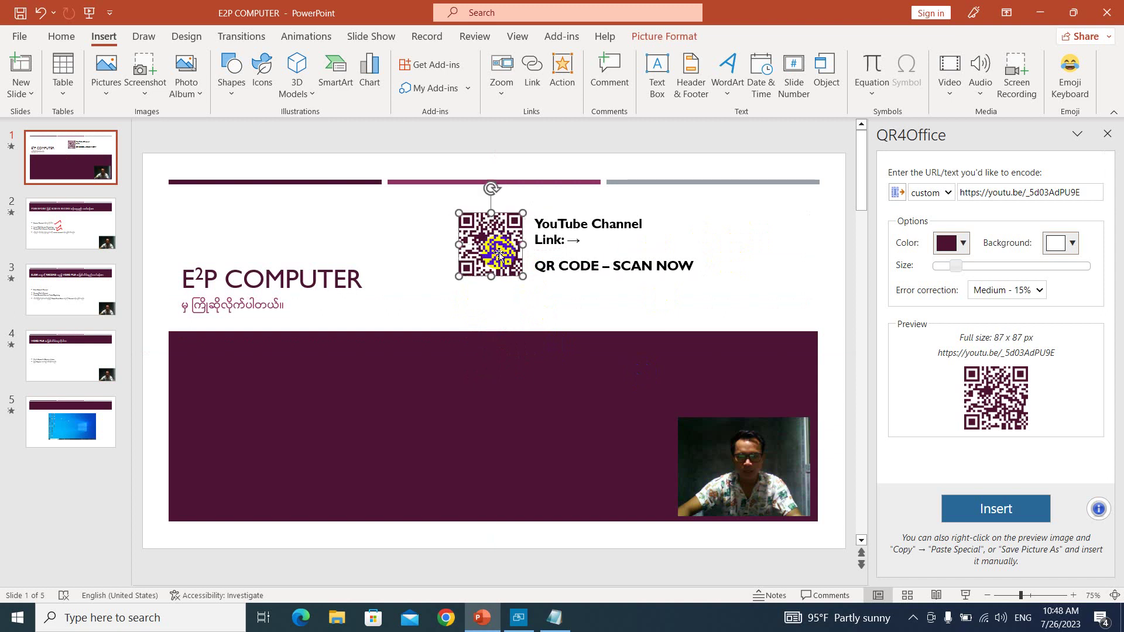
pyautogui.click(543, 295)
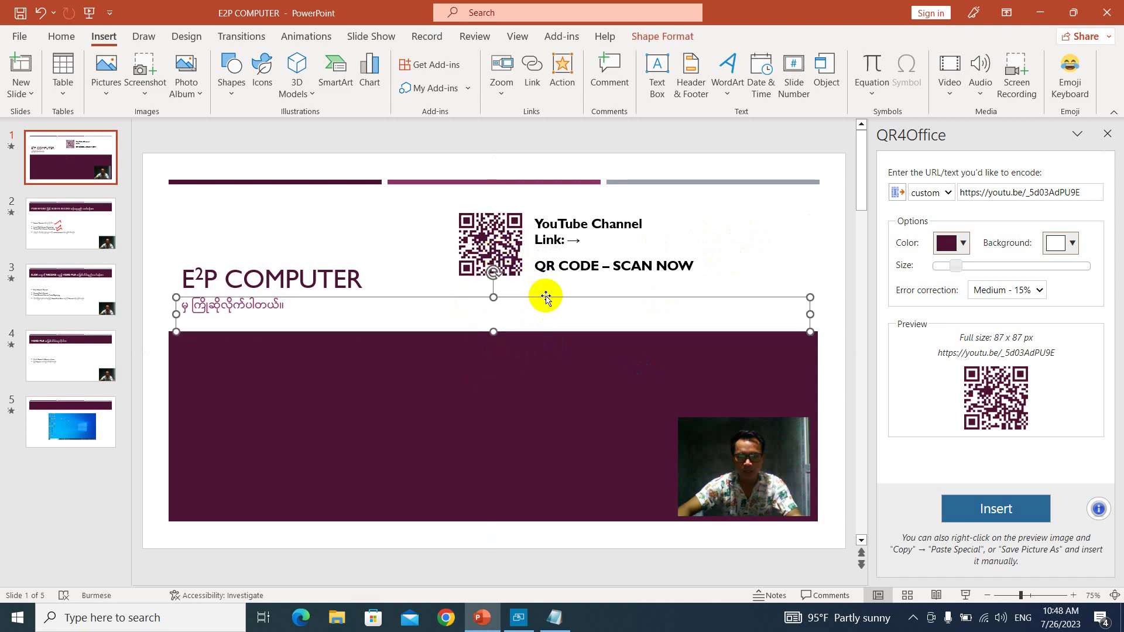
pyautogui.click(724, 250)
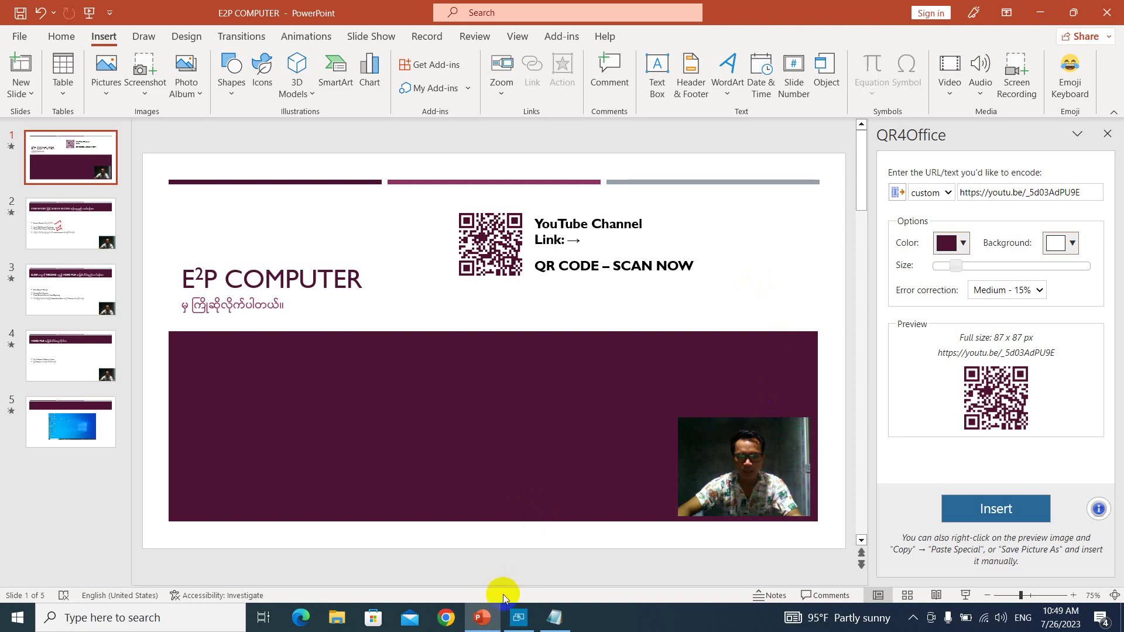
# Open the Connect window mirroring the phone's home screen
pyautogui.click(515, 624)
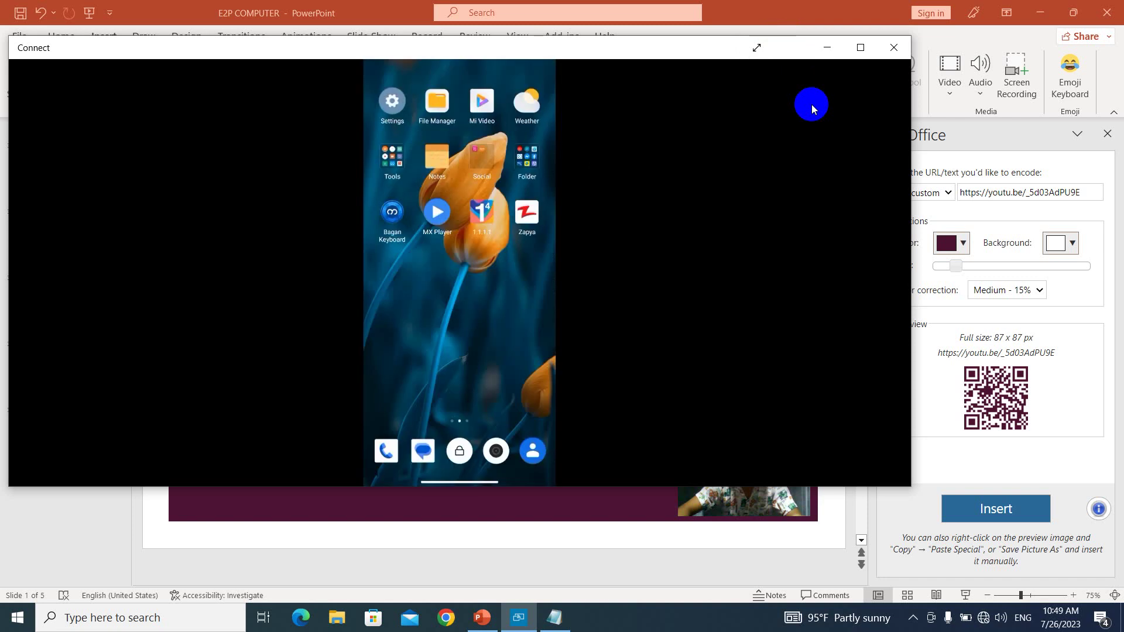
# Start the phone's QR scanner through Connect, then minimize Connect to reveal the slide
pyautogui.click(831, 54)
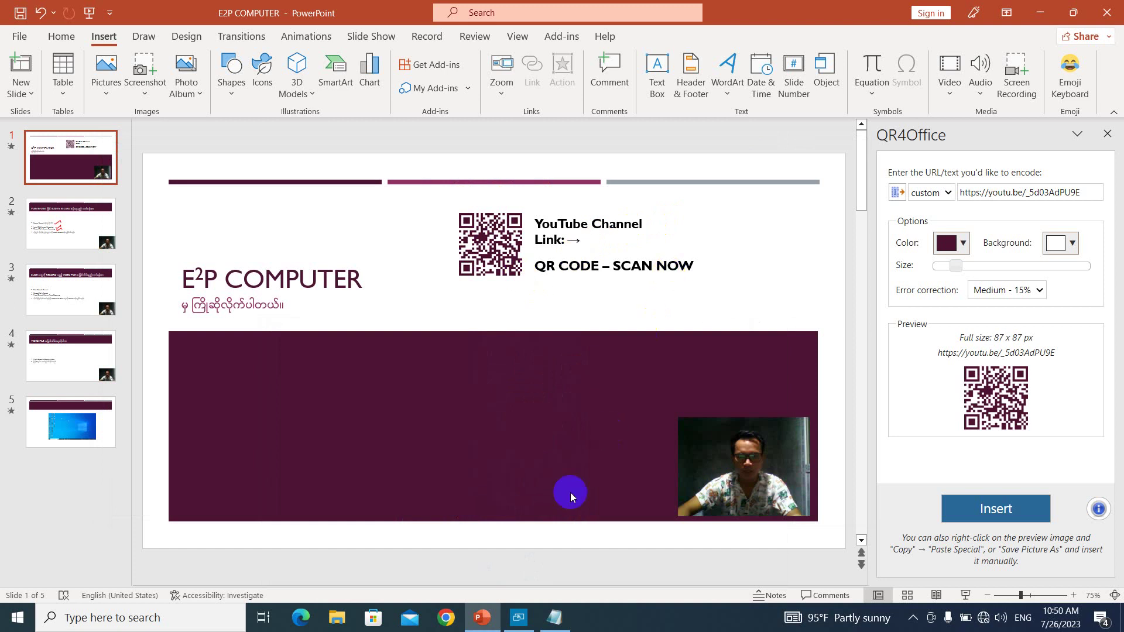
pyautogui.click(521, 624)
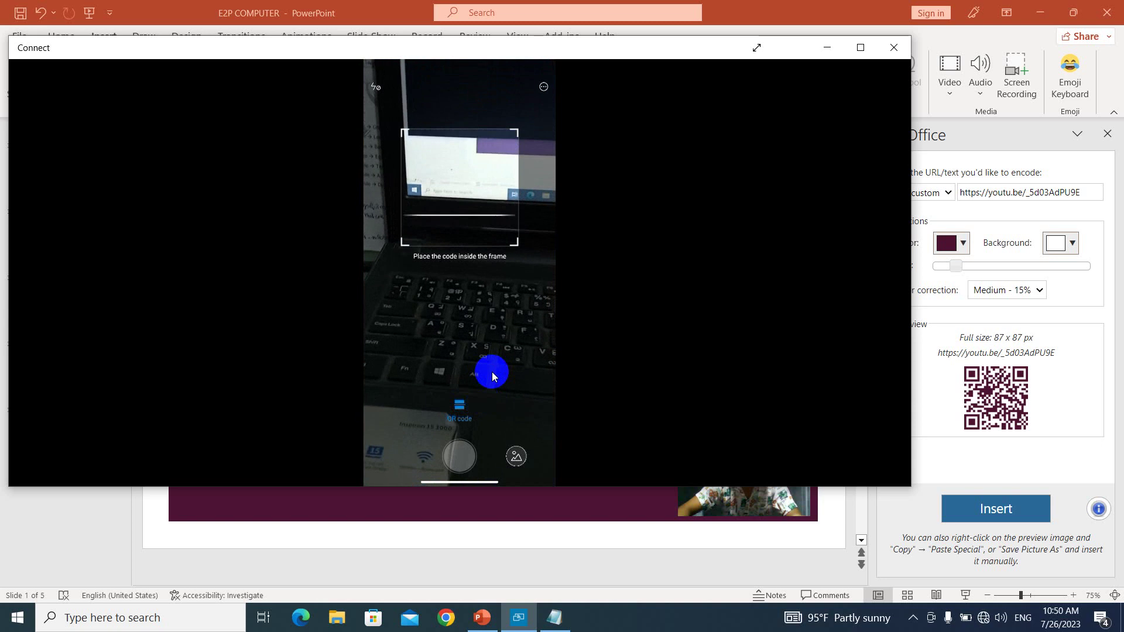
pyautogui.click(828, 46)
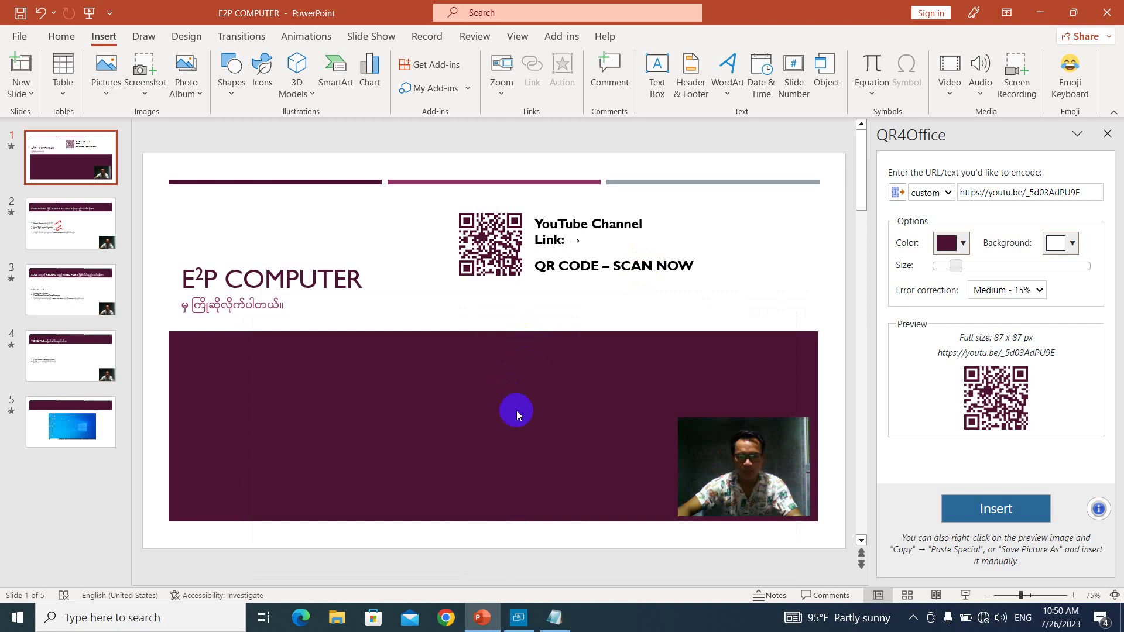
pyautogui.click(518, 617)
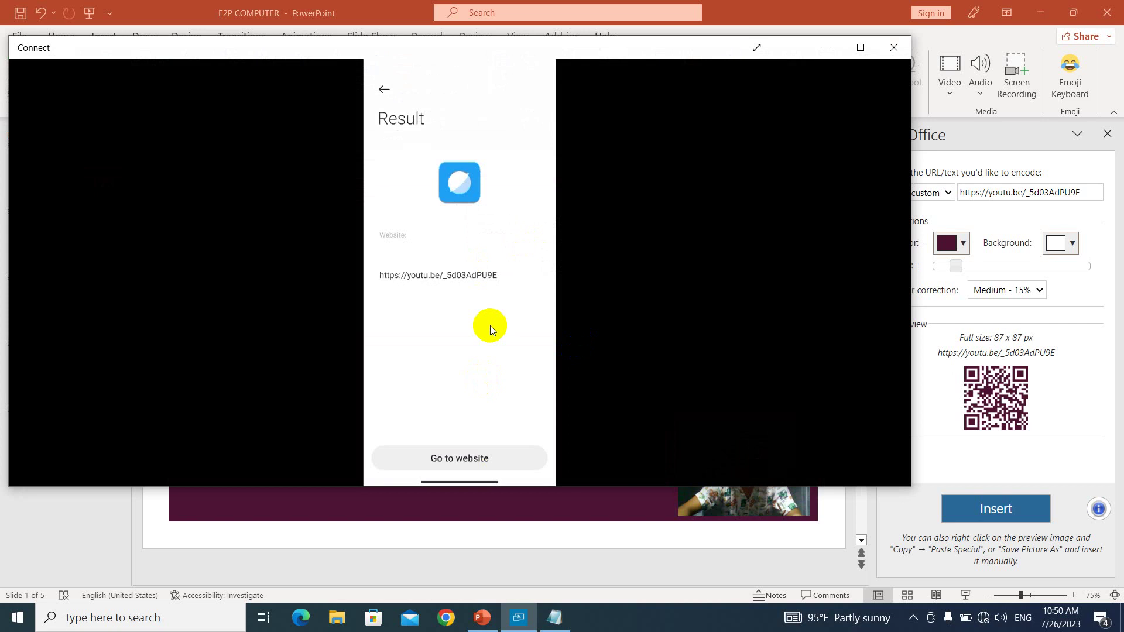
# Minimize the Phone Link scan-result window to bring back the title slide with its QR code
pyautogui.click(827, 48)
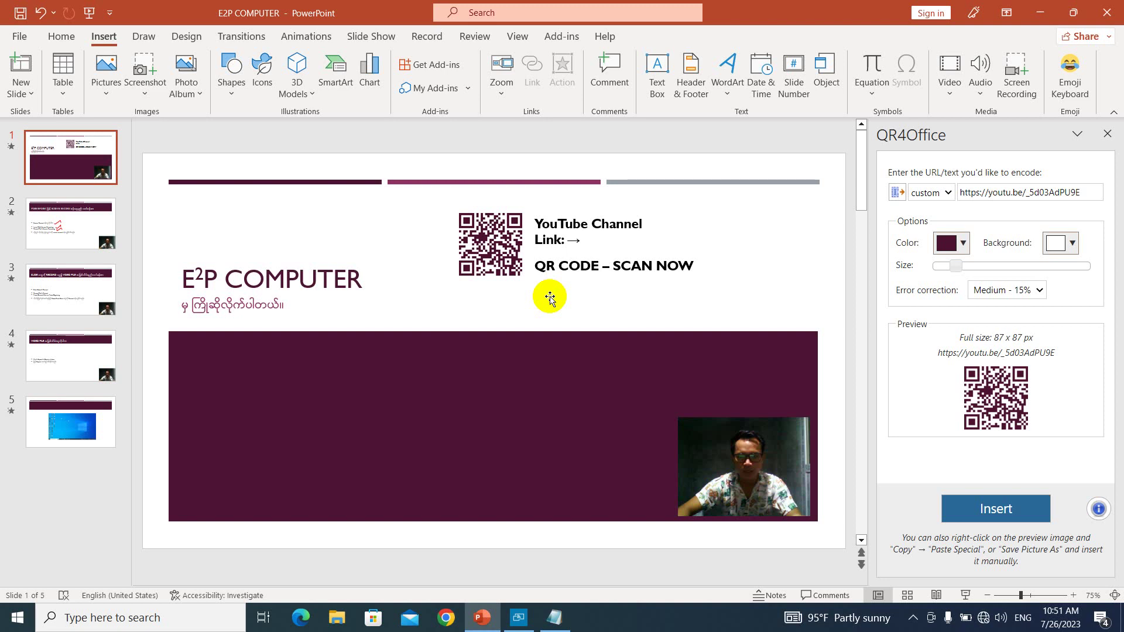
pyautogui.click(646, 368)
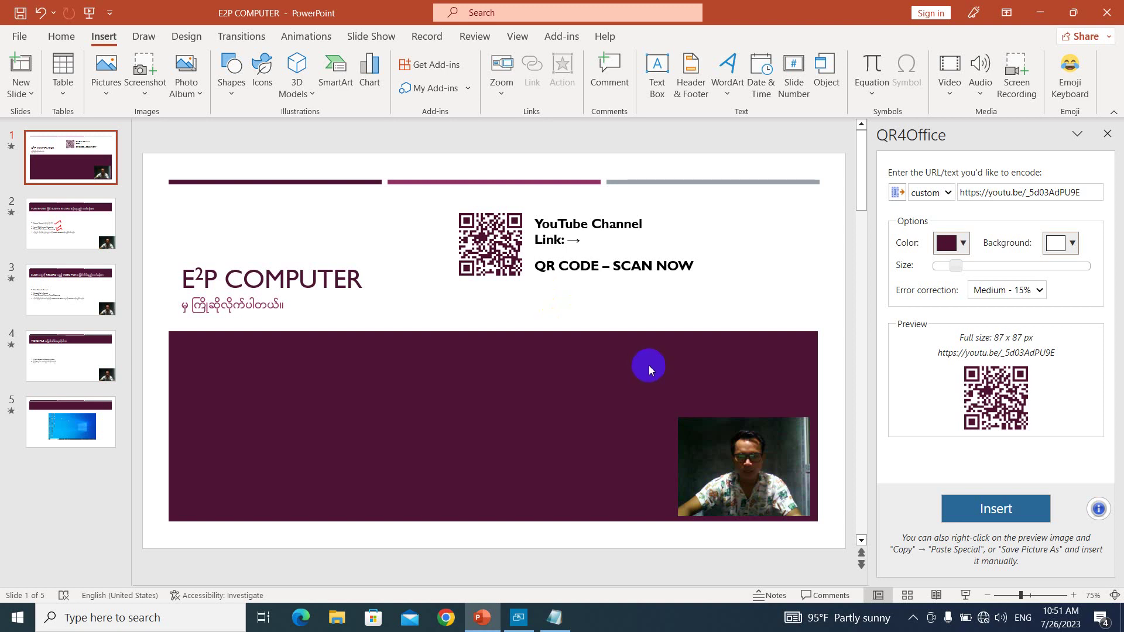